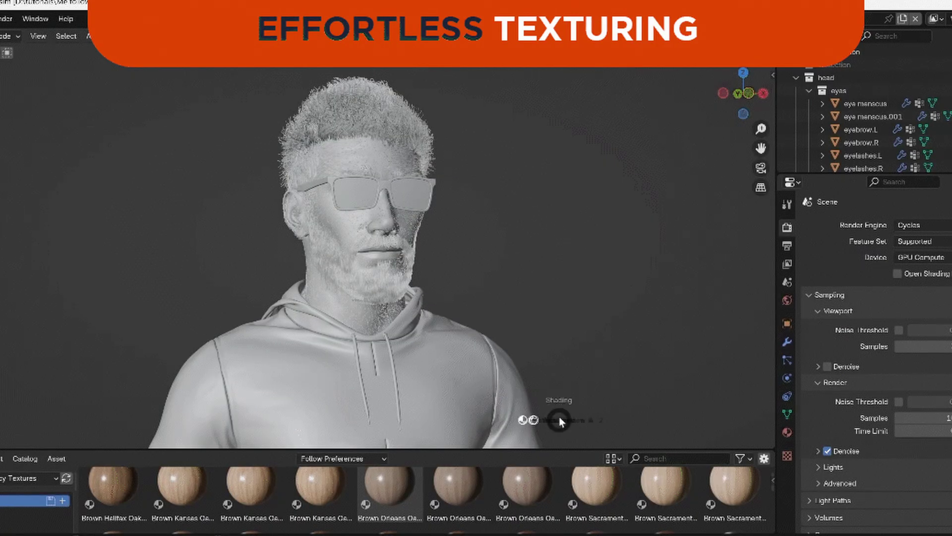
# Switch to Rendered shading and dress the hoodie in a dark fabric material.
pyautogui.click(559, 421)
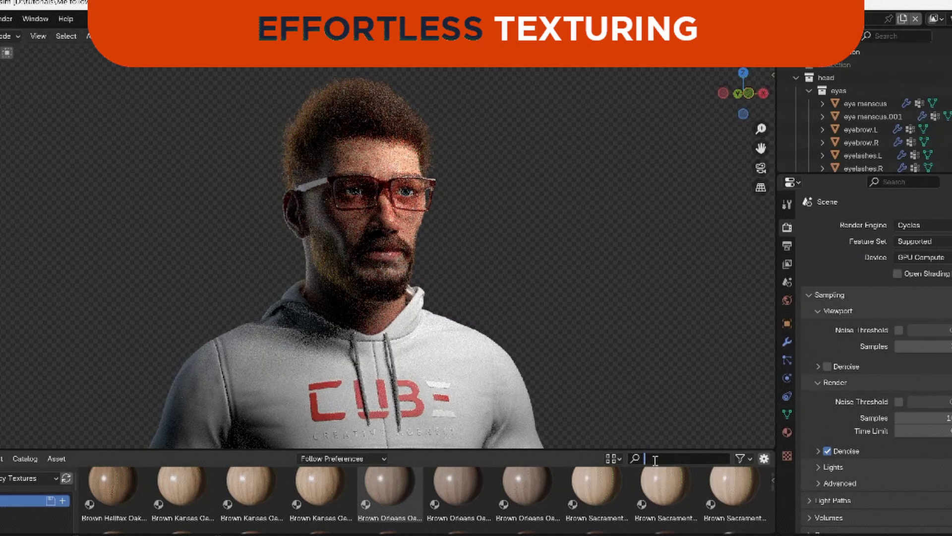
pyautogui.write('fab')
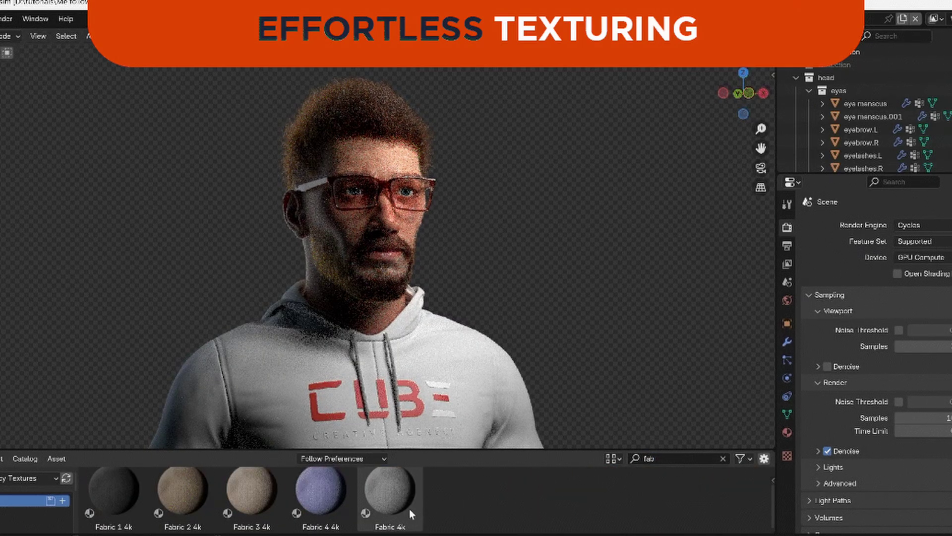
pyautogui.moveTo(409, 508)
pyautogui.mouseDown()
pyautogui.moveTo(484, 369)
pyautogui.moveTo(516, 391)
pyautogui.mouseUp()
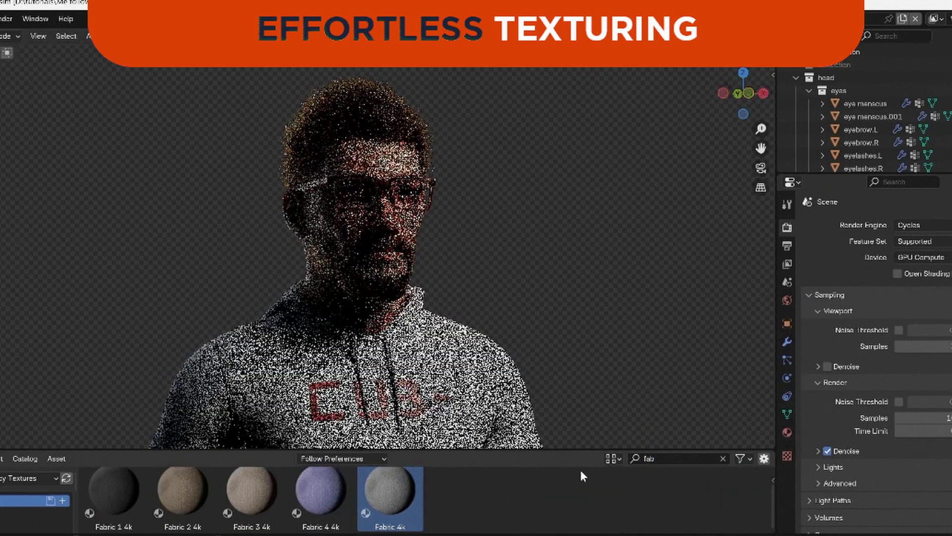
pyautogui.moveTo(114, 491)
pyautogui.mouseDown()
pyautogui.moveTo(493, 388)
pyautogui.moveTo(503, 372)
pyautogui.mouseUp()
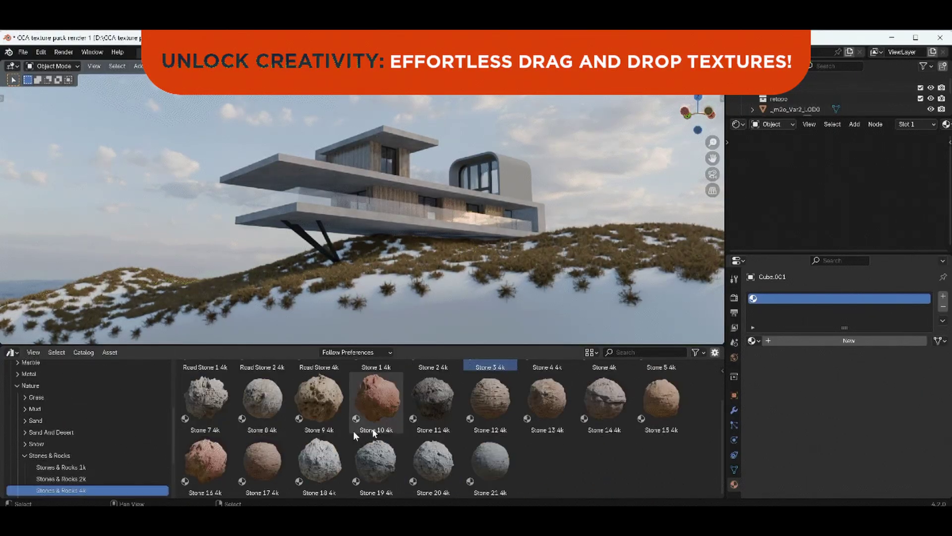
# Try several stone materials on the terrain, starting with Stone 2 4k, then switch rendering to EEVEE.
pyautogui.scroll(2, 355, 435)
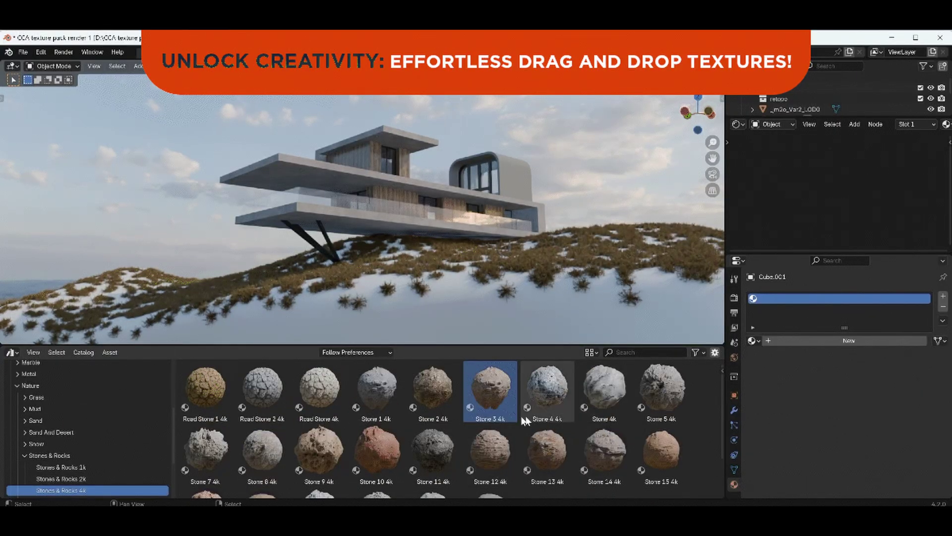
pyautogui.moveTo(433, 392); pyautogui.dragTo(447, 298)
pyautogui.moveTo(433, 449); pyautogui.dragTo(347, 288)
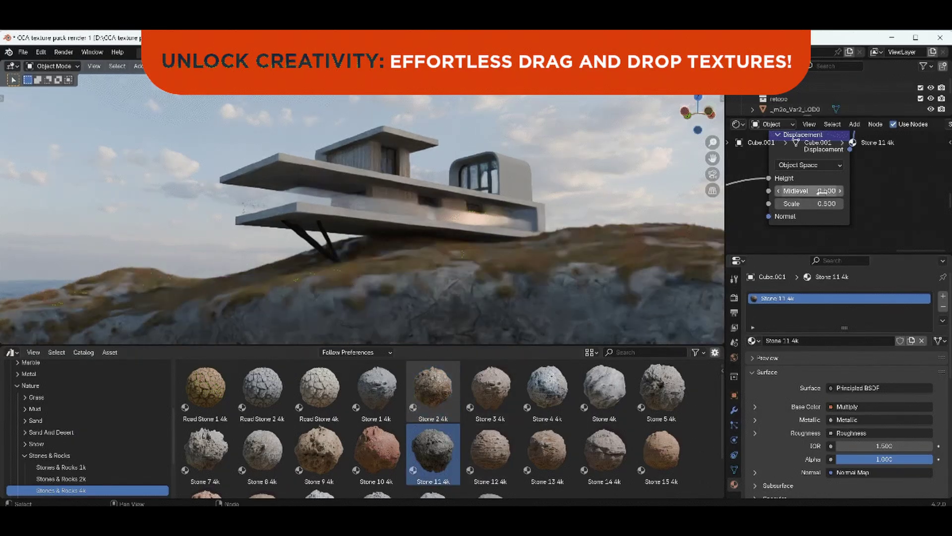
pyautogui.moveTo(492, 449); pyautogui.dragTo(348, 287)
pyautogui.moveTo(547, 449); pyautogui.dragTo(347, 287)
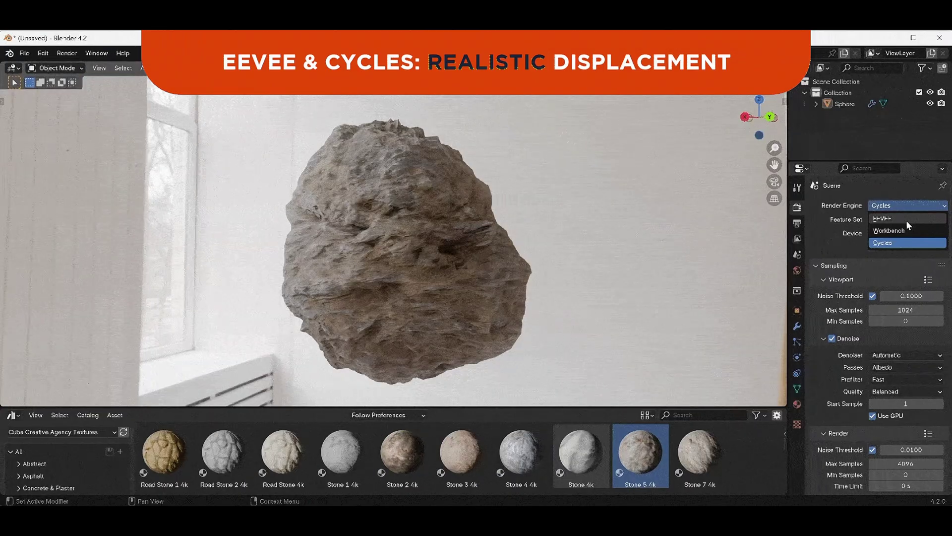
pyautogui.click(906, 220)
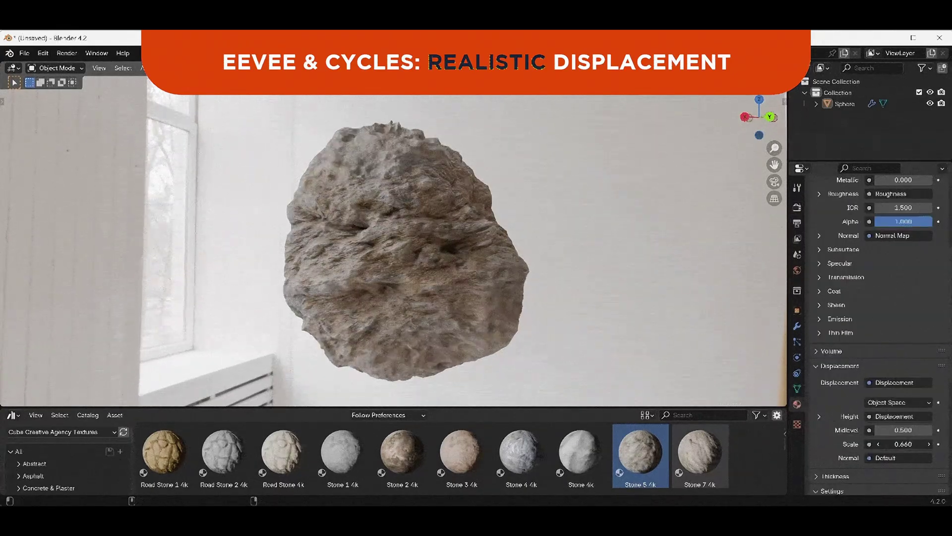
# Lower the rock's Displacement Scale and bring up the sci-fi texture generator settings.
pyautogui.moveTo(904, 444); pyautogui.dragTo(873, 444)
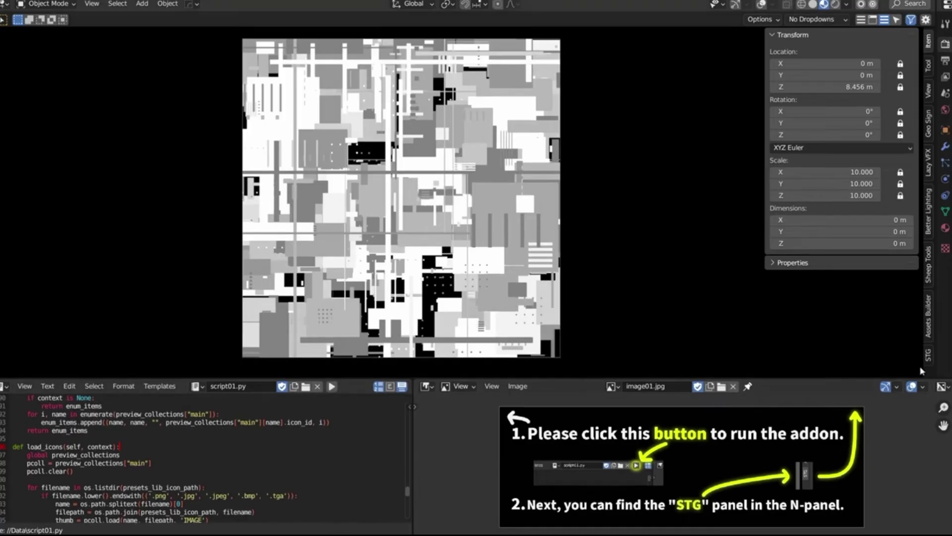
pyautogui.click(929, 360)
pyautogui.scroll(-6, 890, 306)
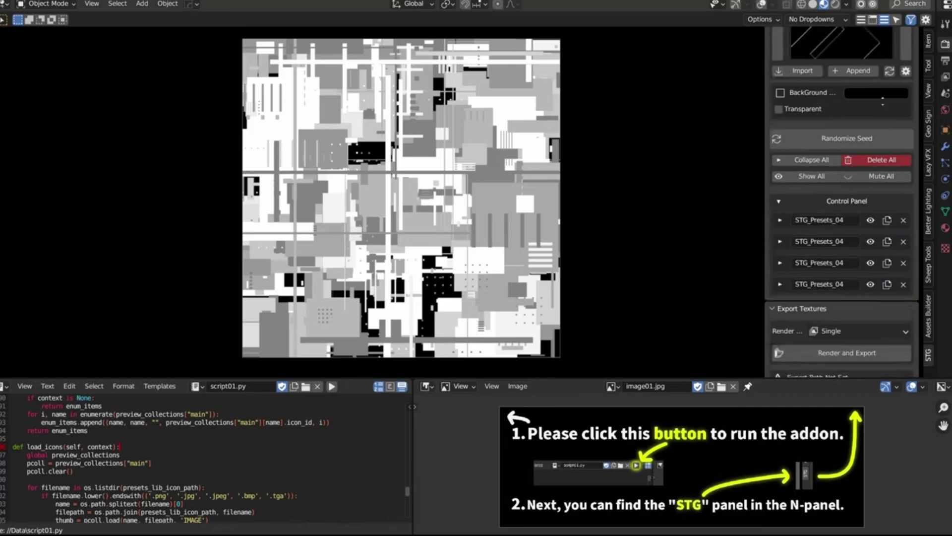
pyautogui.scroll(4, 863, 268)
pyautogui.scroll(2, 856, 255)
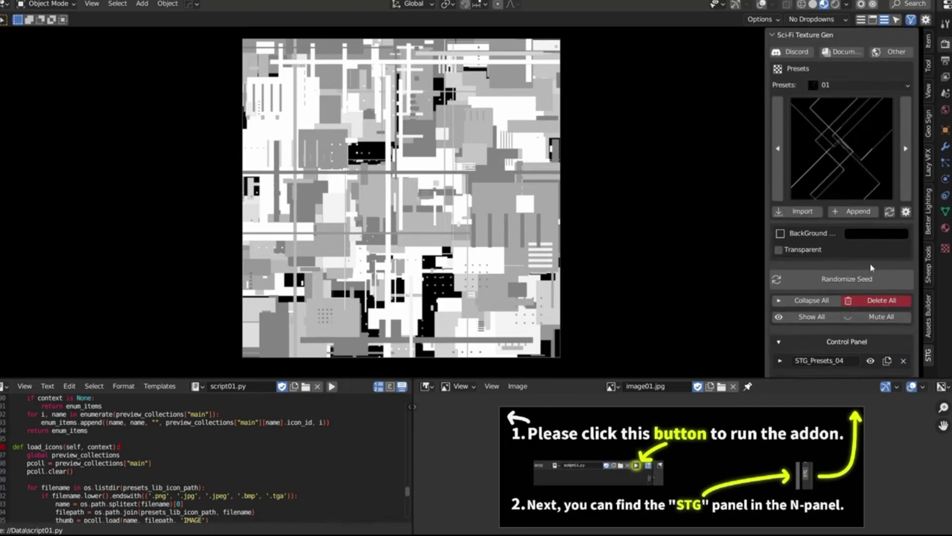
pyautogui.moveTo(865, 270); pyautogui.dragTo(864, 24, button='middle')
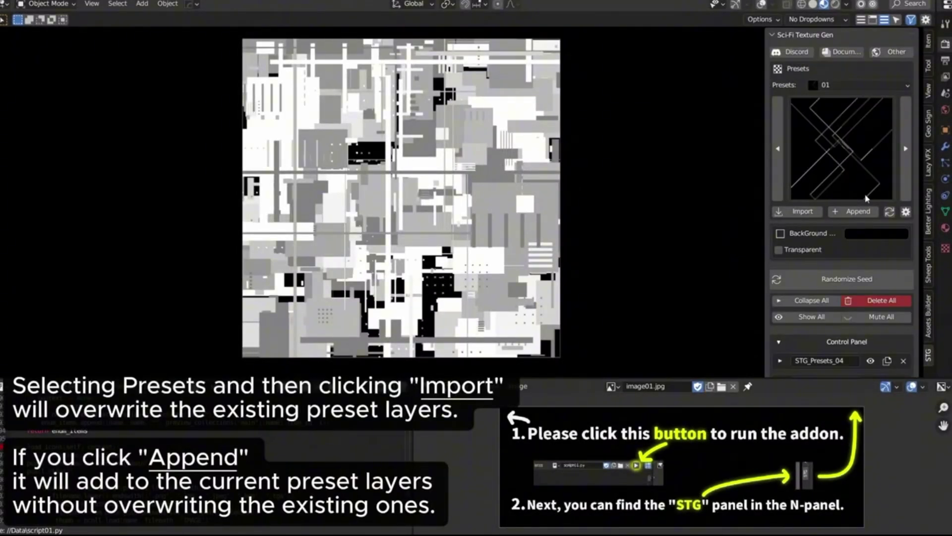
# Import sci-fi preset 01, then append the 3_4 preset layers on top.
pyautogui.click(803, 212)
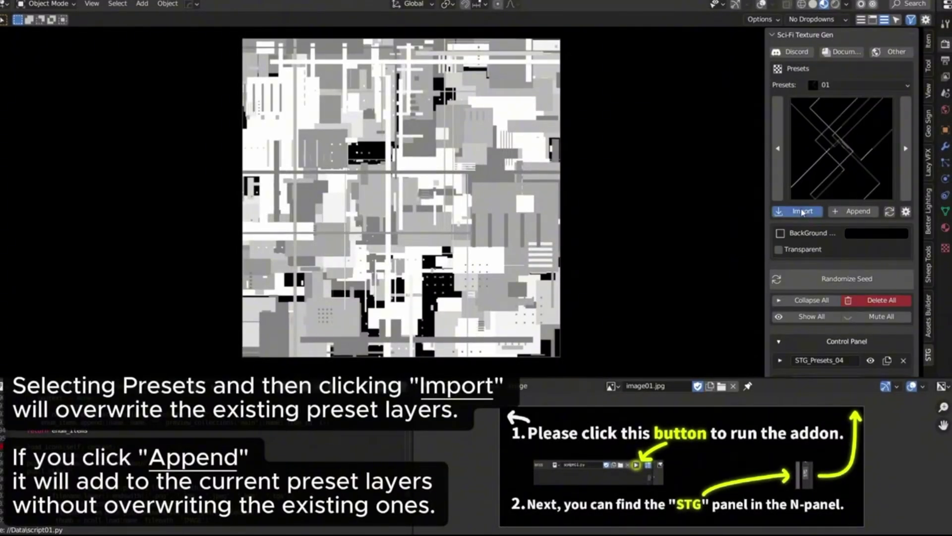
pyautogui.click(854, 212)
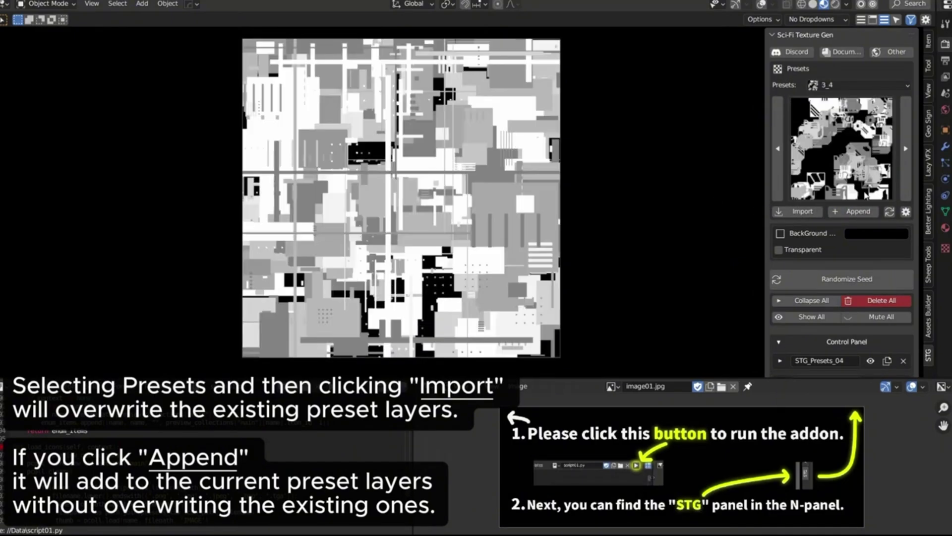
pyautogui.click(855, 216)
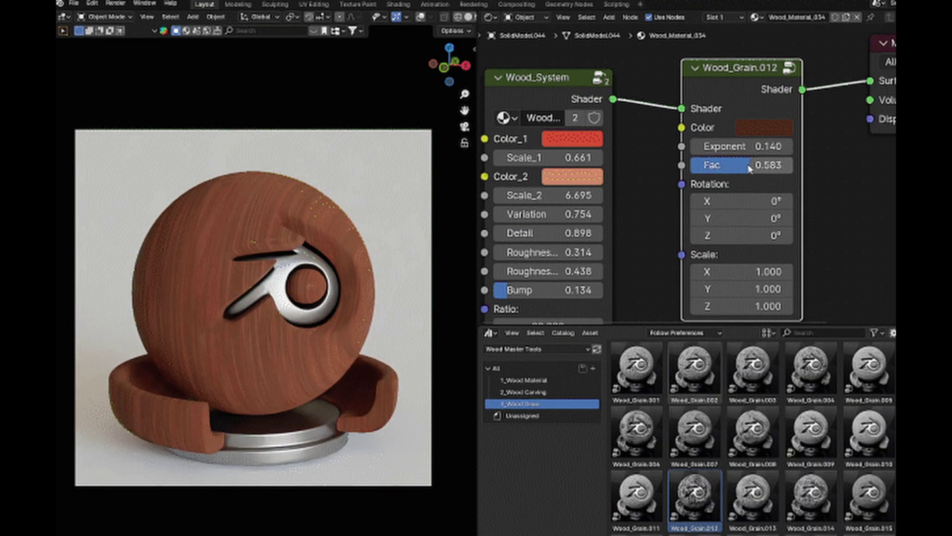
# Change the Wood_Grain colour to orange and apply a different wood material to the sphere.
pyautogui.click(764, 128)
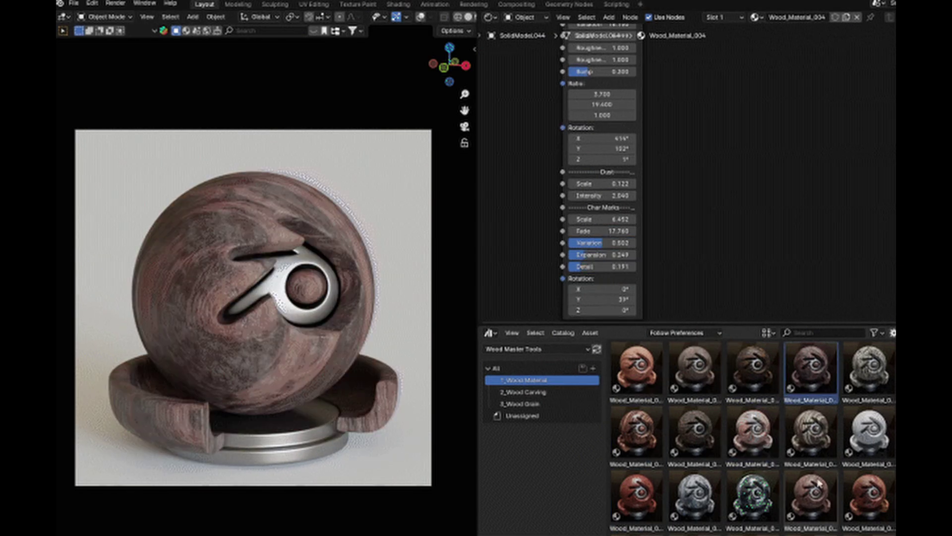
pyautogui.moveTo(636, 377); pyautogui.dragTo(191, 325)
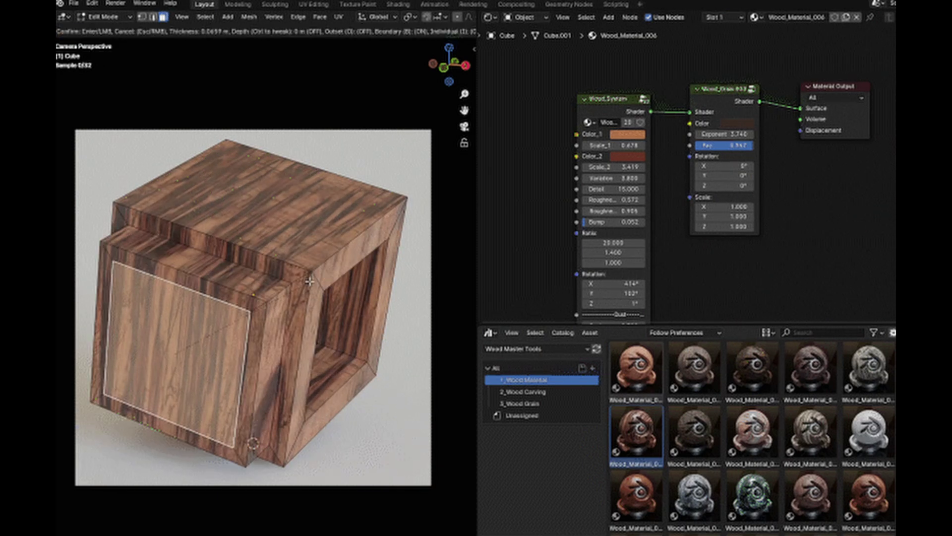
# Extrude the inset top face into a raised block, move it along Z, then undo it.
pyautogui.press('e')
pyautogui.click(376, 232)
pyautogui.press('g')
pyautogui.press('z')
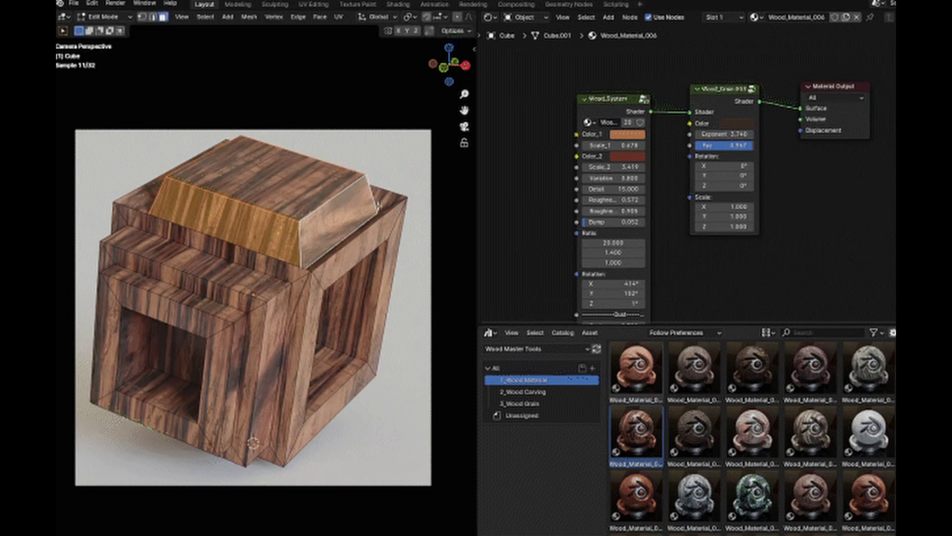
pyautogui.hotkey('ctrl', 'z')
pyautogui.hotkey('ctrl', 'z')
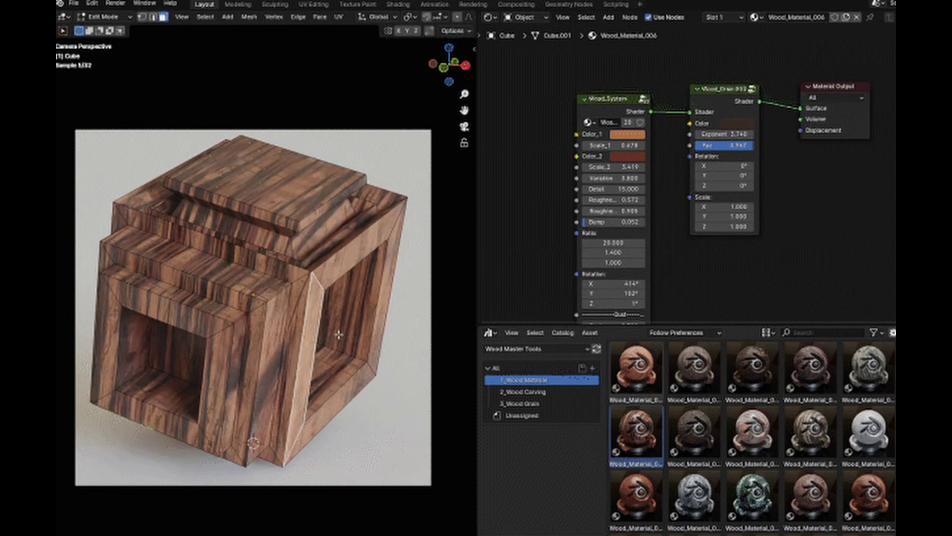
# Undo back to the wood cube's earlier, simpler geometry.
pyautogui.hotkey('ctrl', 'z')
pyautogui.hotkey('ctrl', 'z')
pyautogui.hotkey('ctrl', 'z')
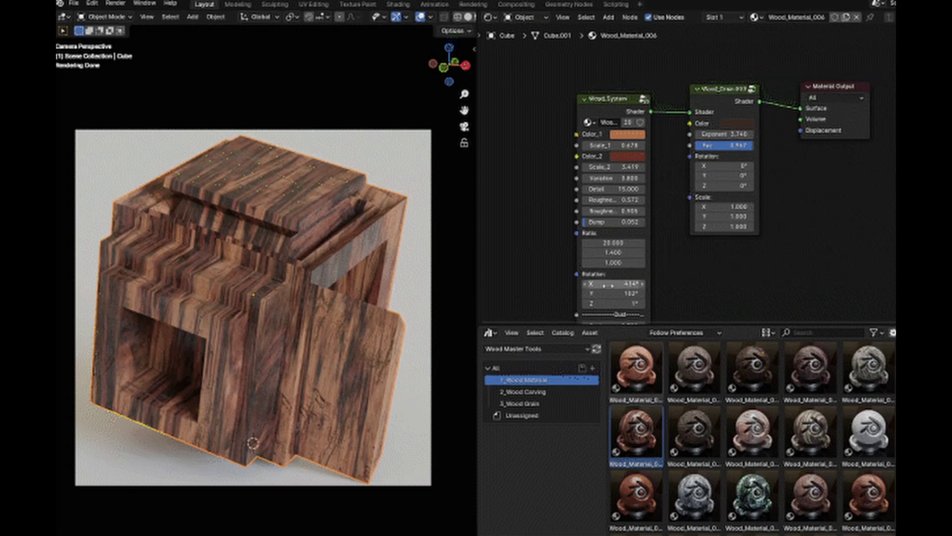